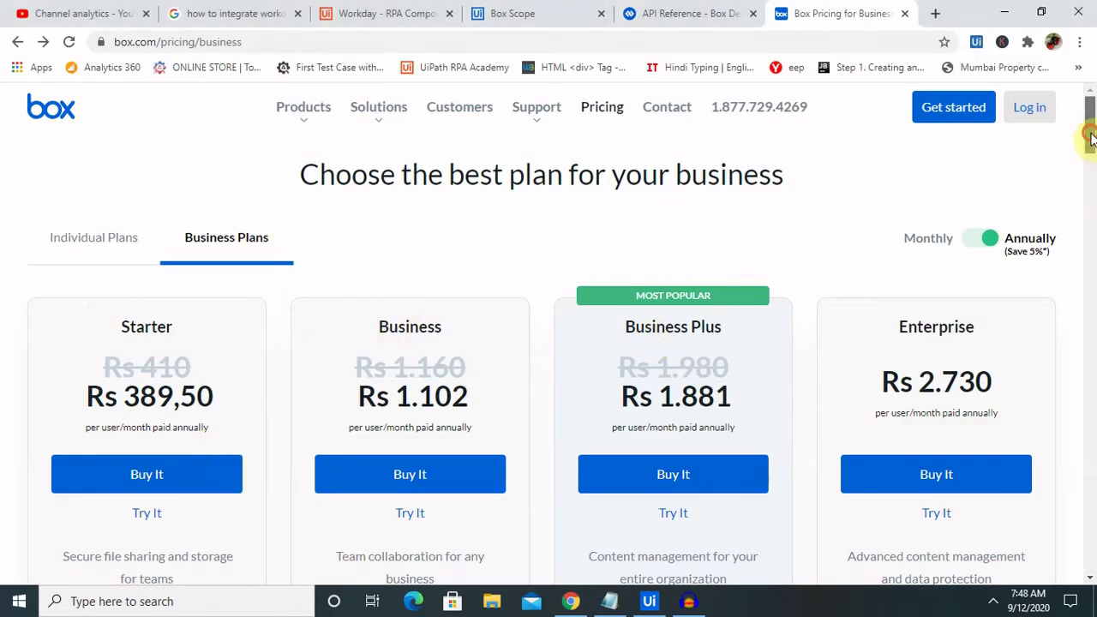
# Step: Scroll the Business Plans pricing page back up to the top
pyautogui.moveTo(1089, 134)
pyautogui.mouseDown()
pyautogui.moveTo(1093, 210)
pyautogui.moveTo(1089, 128)
pyautogui.mouseUp()
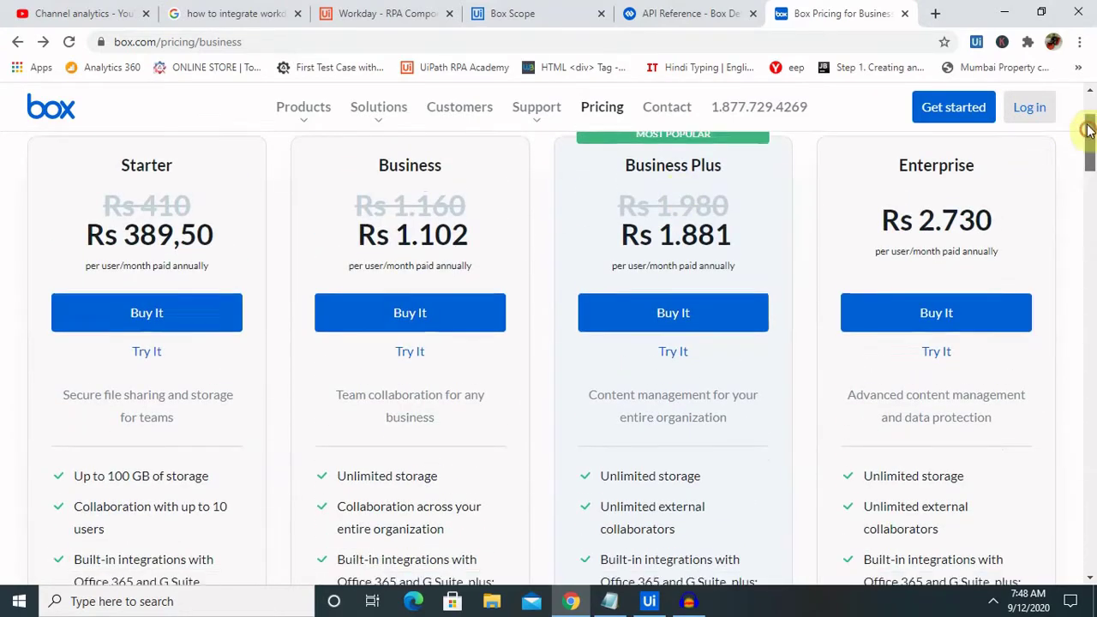
pyautogui.scroll(2, 1011, 140)
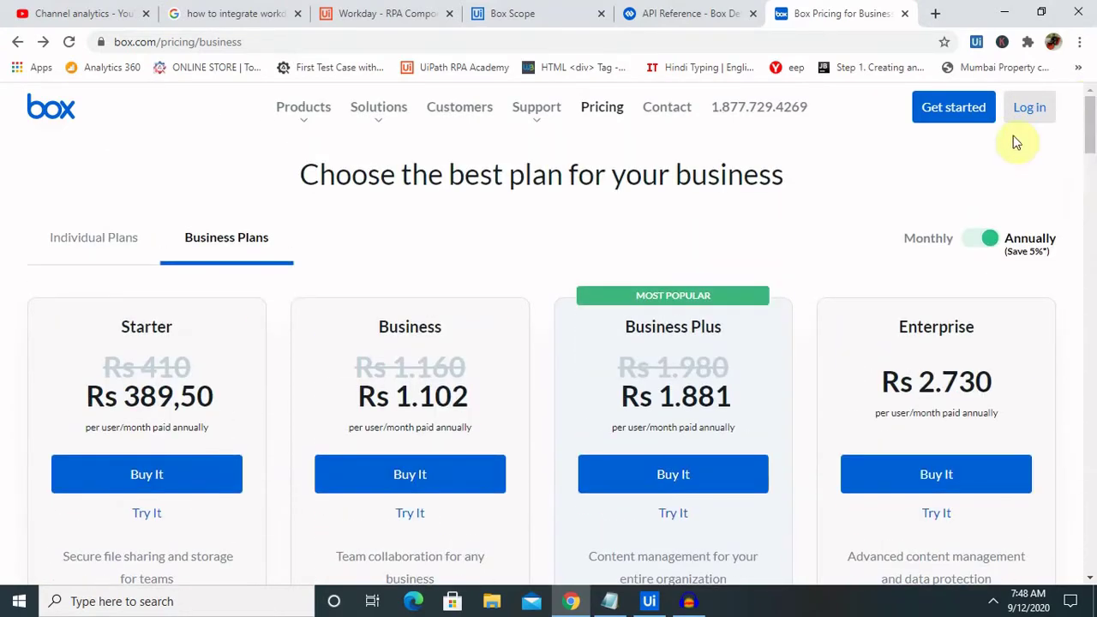
# Step: Switch to Individual Plans and choose Sign Up under the Individual Free plan
pyautogui.click(76, 242)
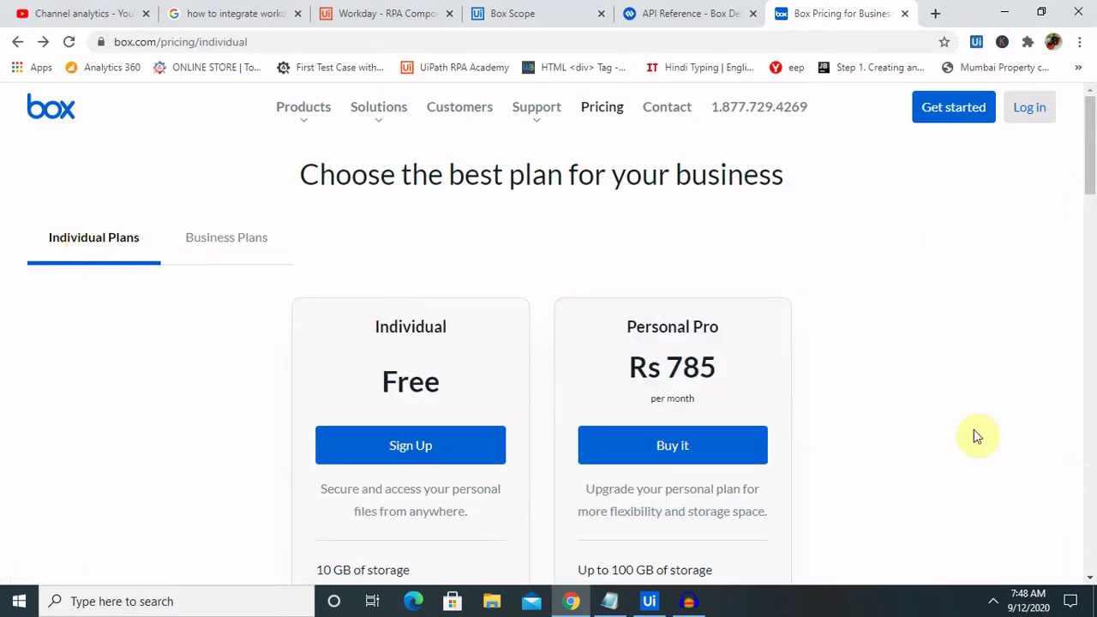
pyautogui.moveTo(1091, 193)
pyautogui.mouseDown()
pyautogui.moveTo(1091, 238)
pyautogui.moveTo(1094, 191)
pyautogui.mouseUp()
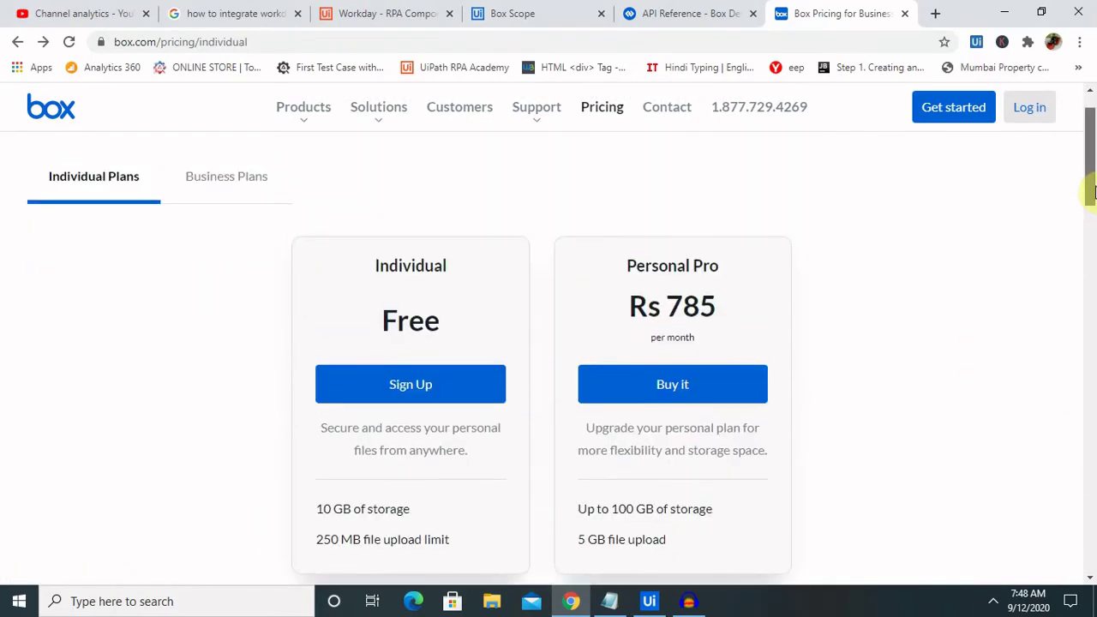
pyautogui.click(417, 401)
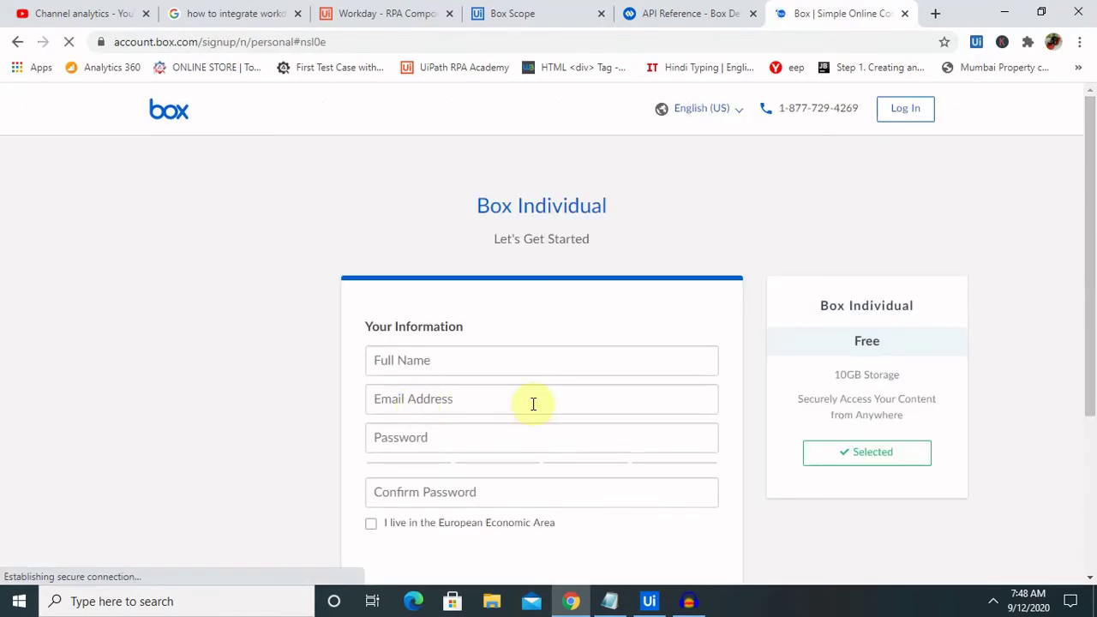
# Step: Enter the full name and e-mail address in the signup form
pyautogui.click(493, 364)
pyautogui.write('de')
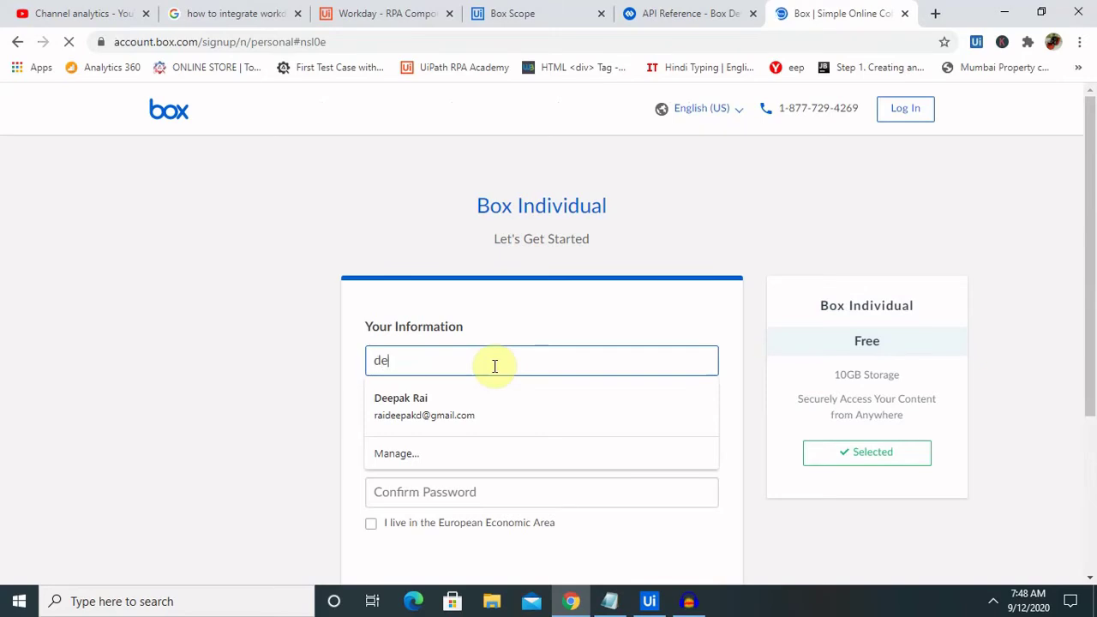
pyautogui.write('vlope')
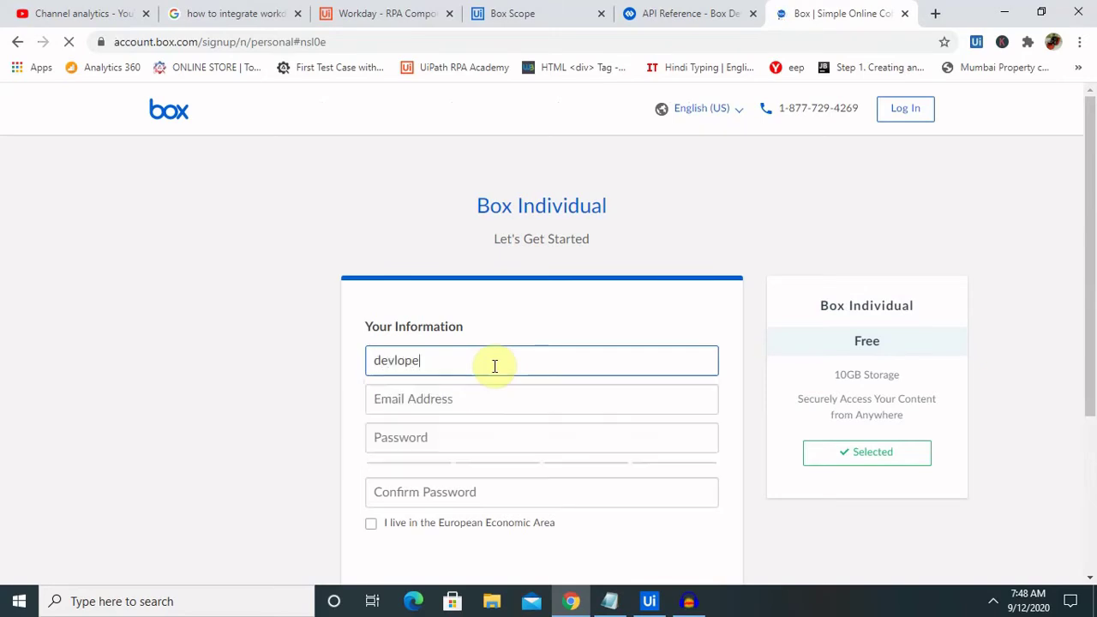
pyautogui.write('r11')
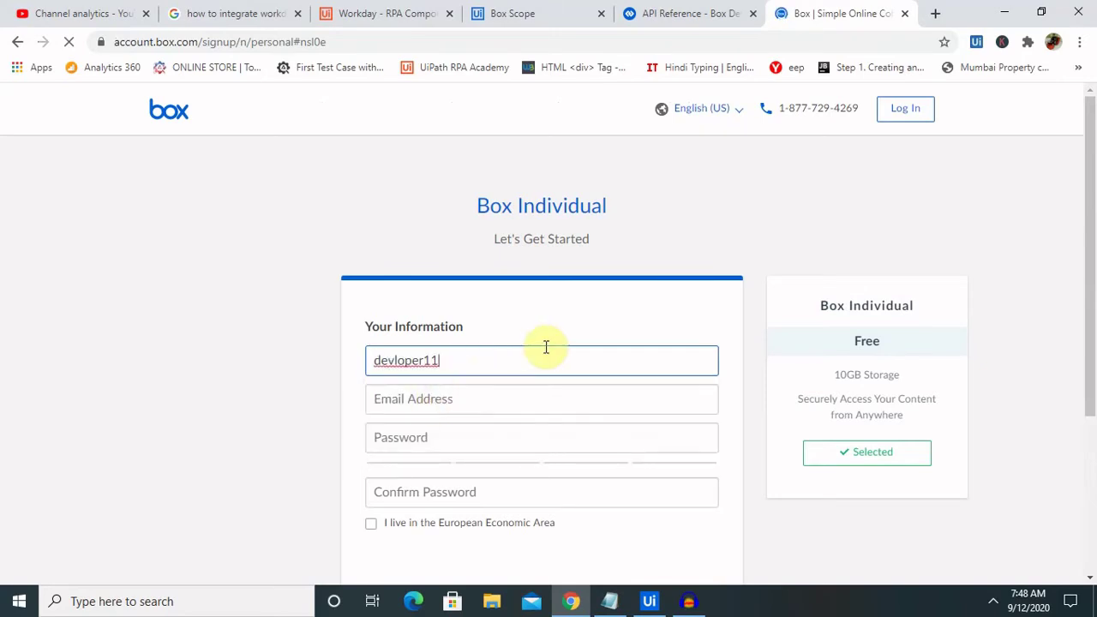
pyautogui.press('BackSpace')
pyautogui.press('BackSpace')
pyautogui.click(493, 397)
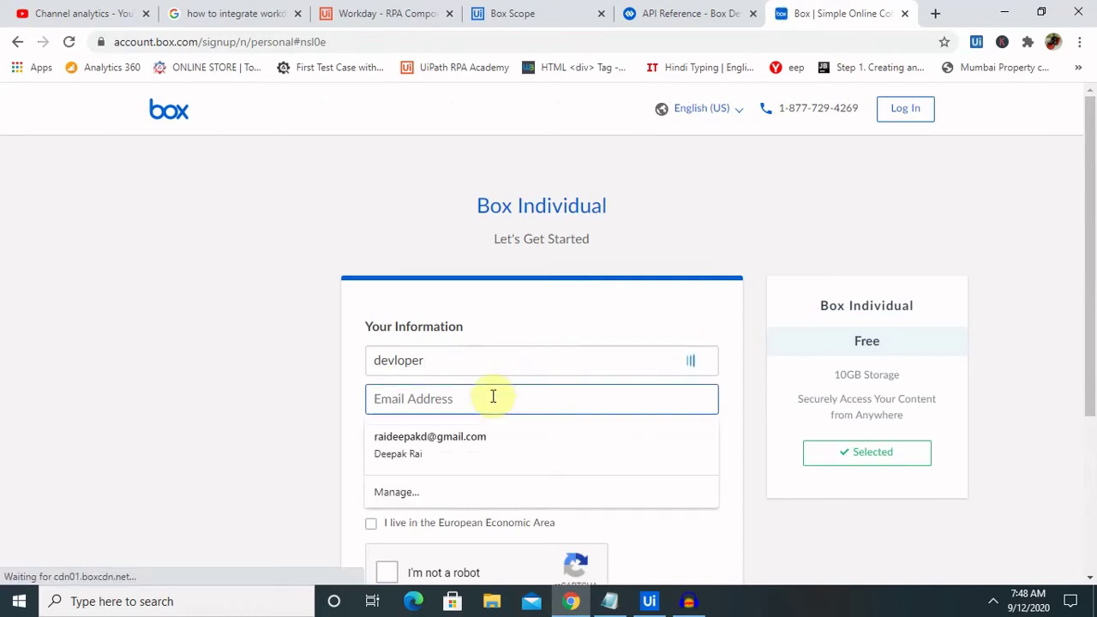
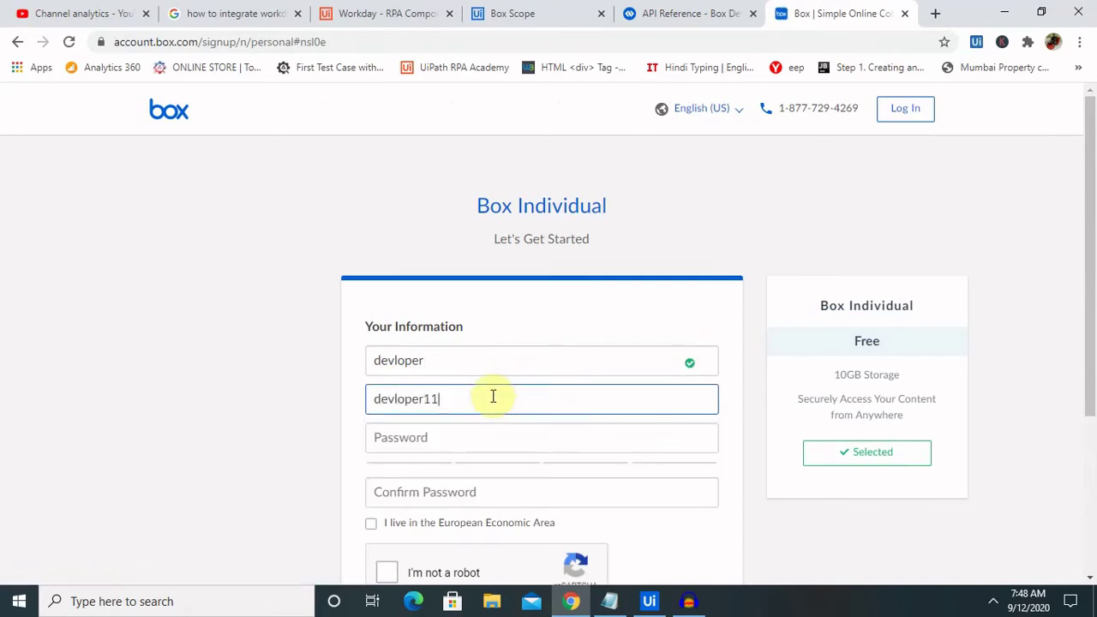
# Step: Type the account password into the Password field, retyping it until rated Good
pyautogui.click(455, 440)
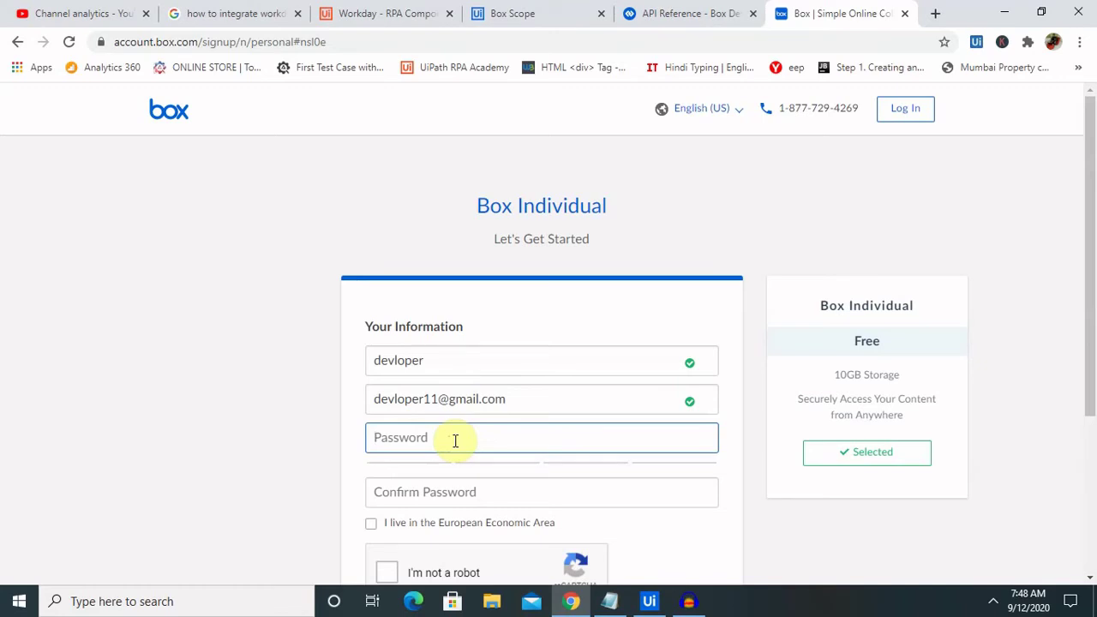
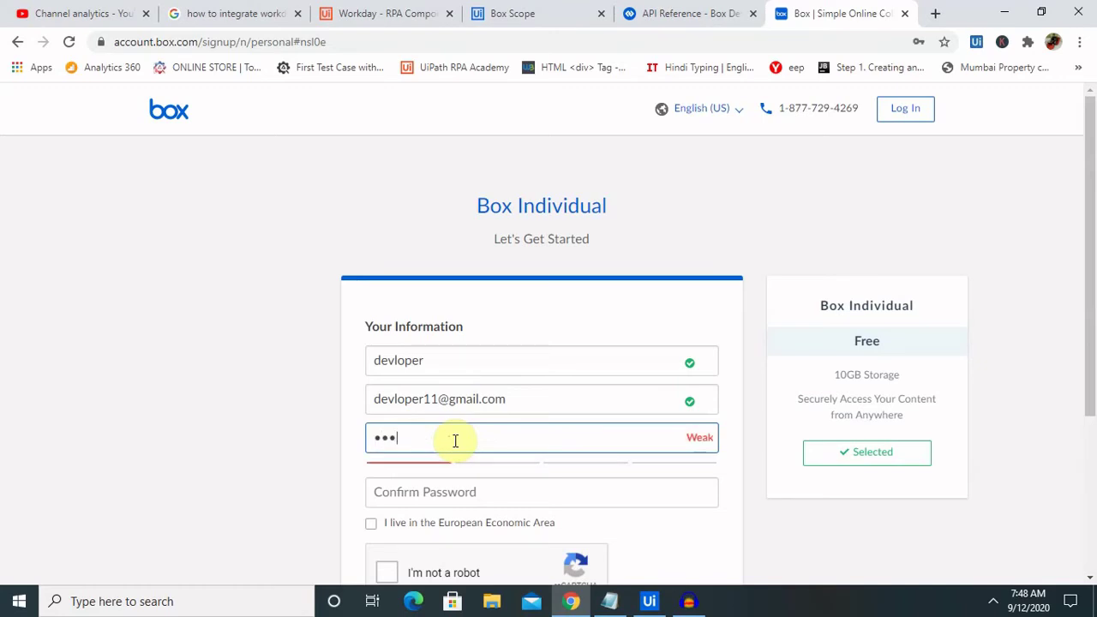
pyautogui.press('BackSpace')
pyautogui.press('BackSpace')
pyautogui.press('BackSpace')
pyautogui.press('BackSpace')
pyautogui.press('BackSpace')
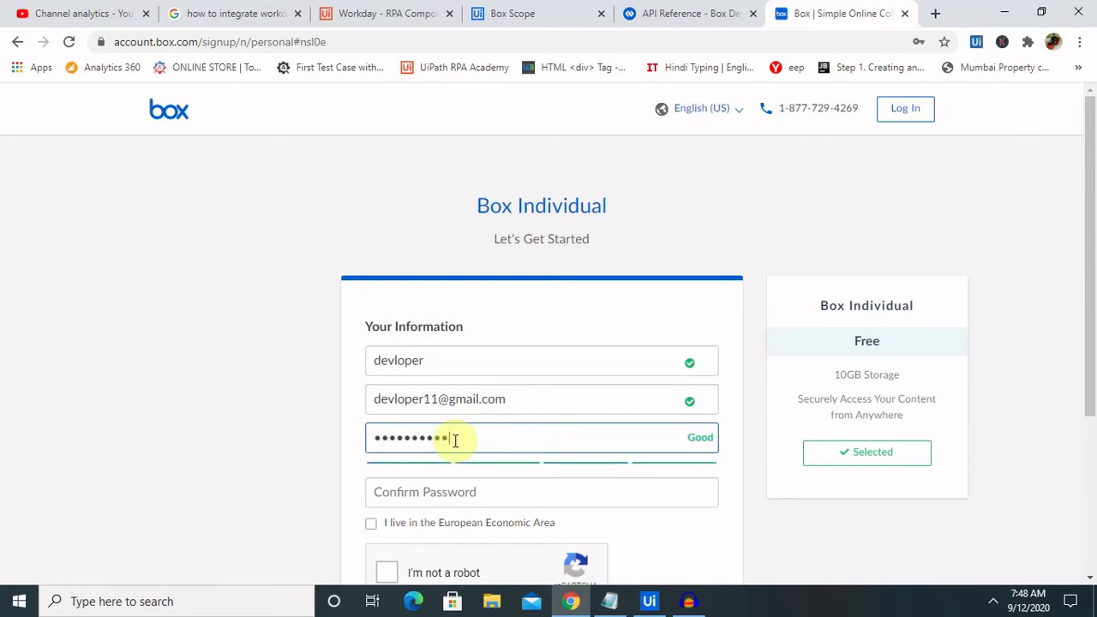
# Step: Enter the password in Confirm Password, tick 'I'm not a robot', and submit the form
pyautogui.scroll(-2, 1091, 281)
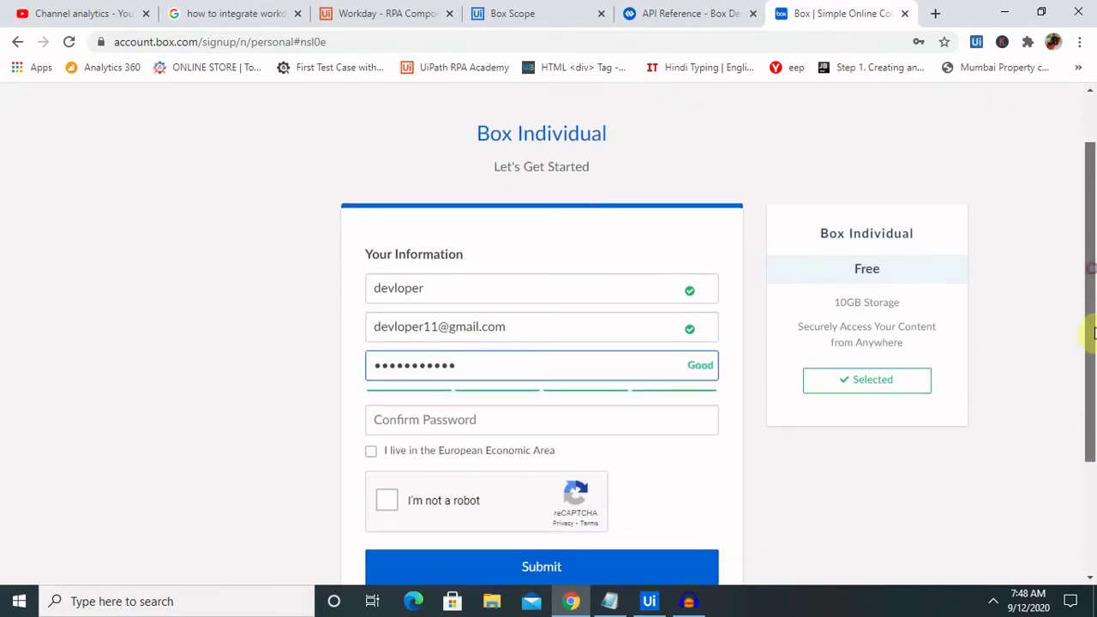
pyautogui.click(411, 394)
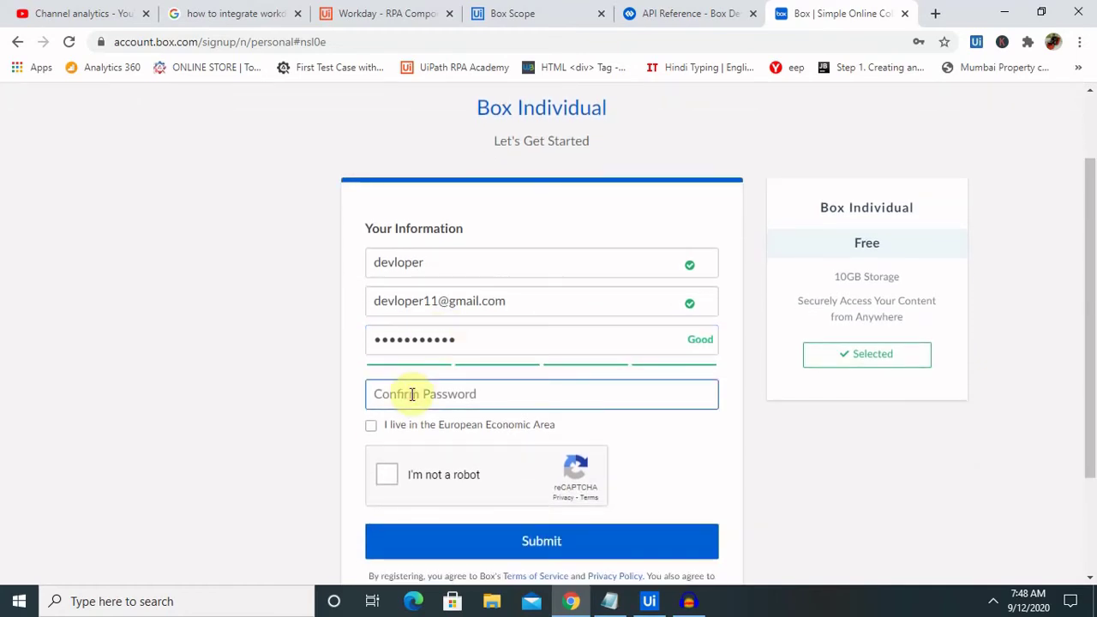
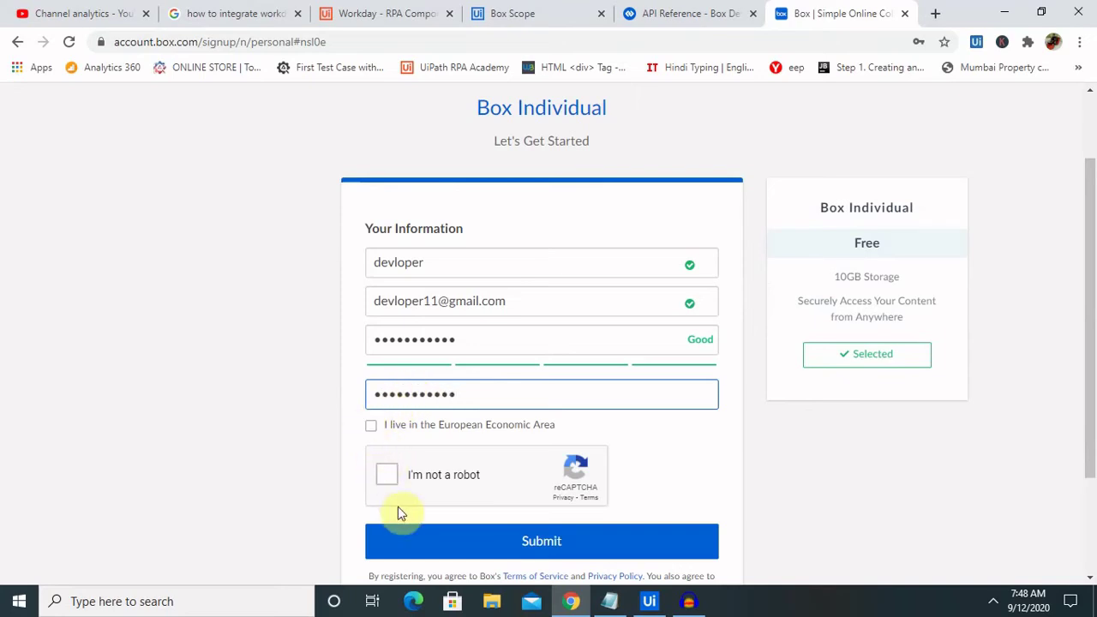
pyautogui.click(384, 479)
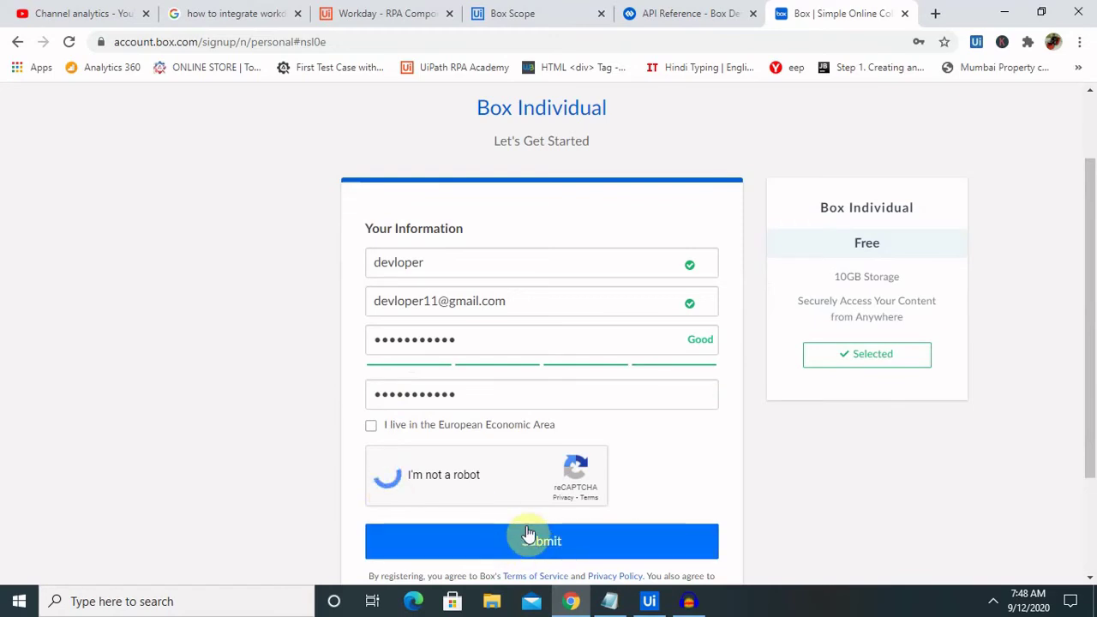
pyautogui.moveTo(1089, 354); pyautogui.dragTo(1089, 396)
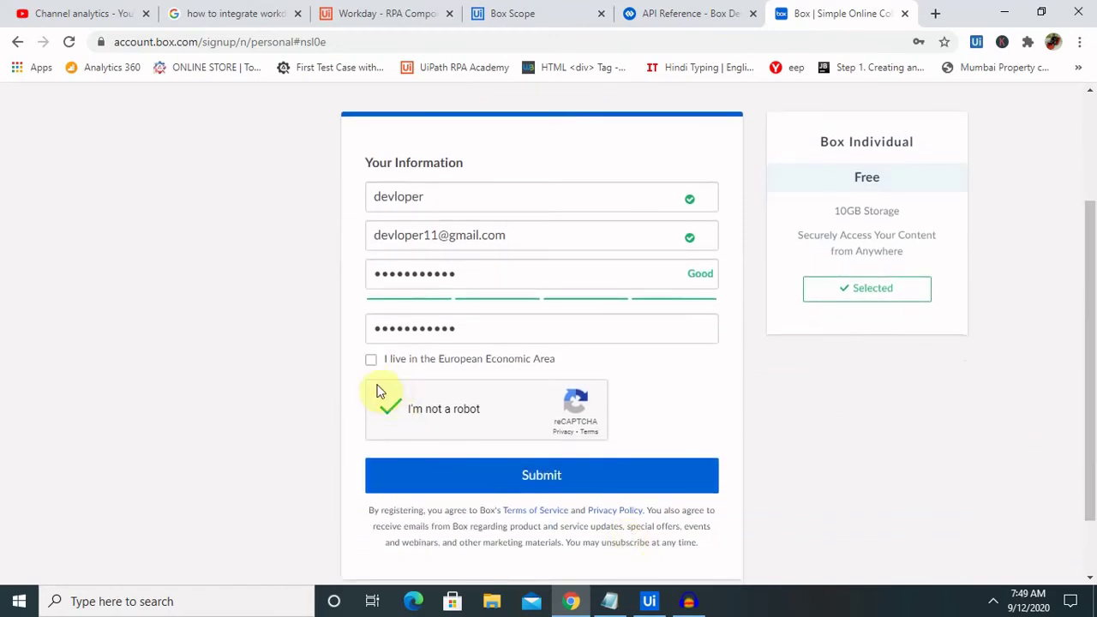
pyautogui.click(532, 485)
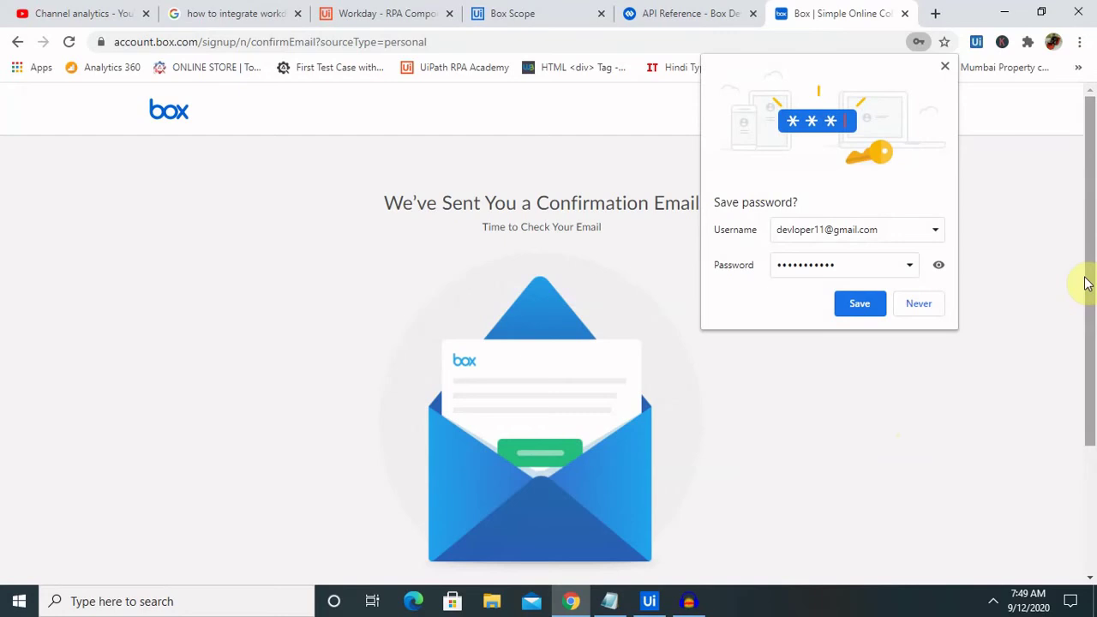
# Step: Decline Chrome's save-password offer, then log in with the new account's e-mail and password
pyautogui.click(915, 307)
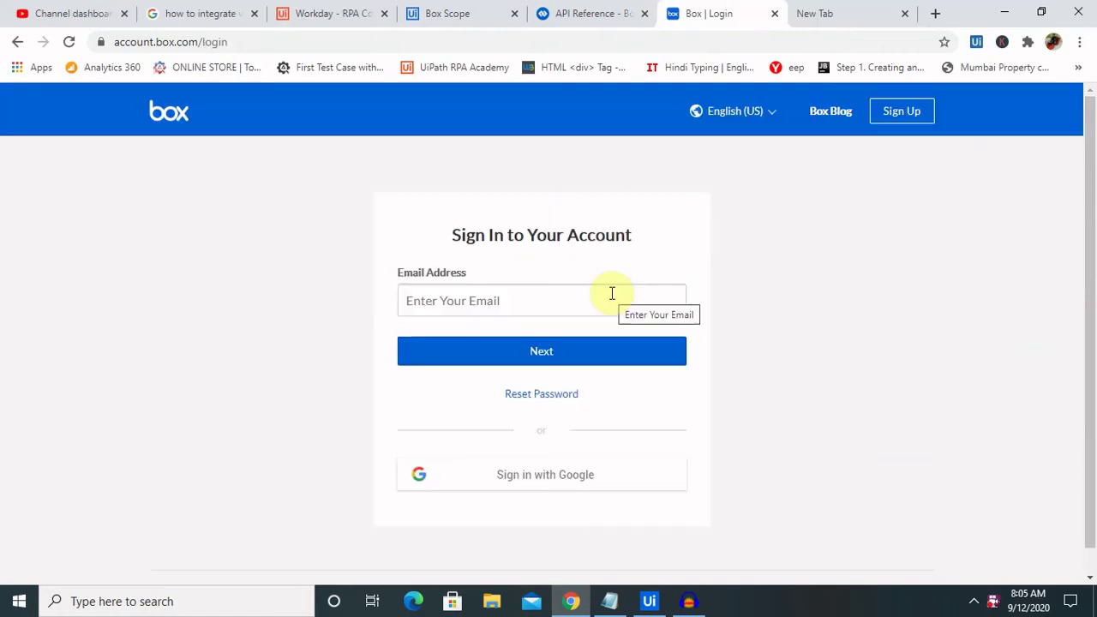
pyautogui.click(612, 294)
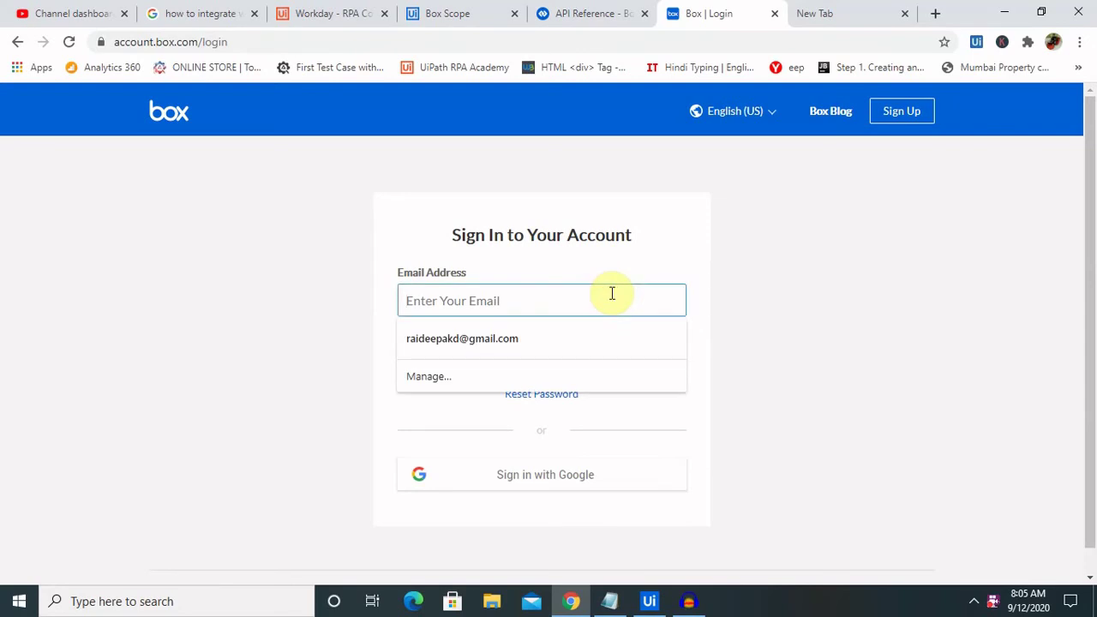
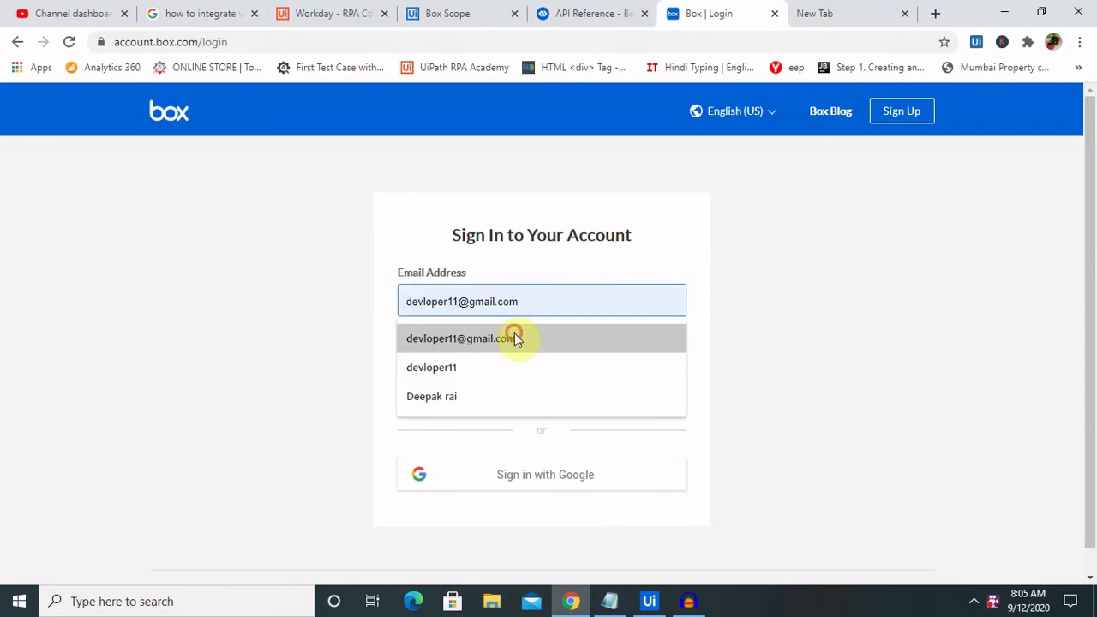
pyautogui.click(514, 338)
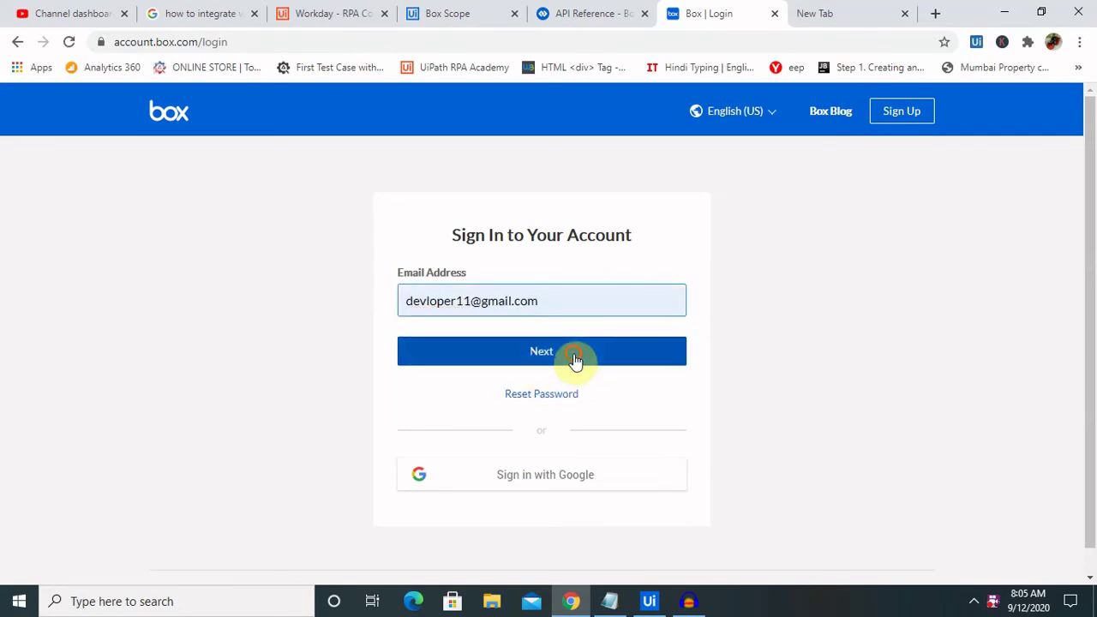
pyautogui.click(575, 360)
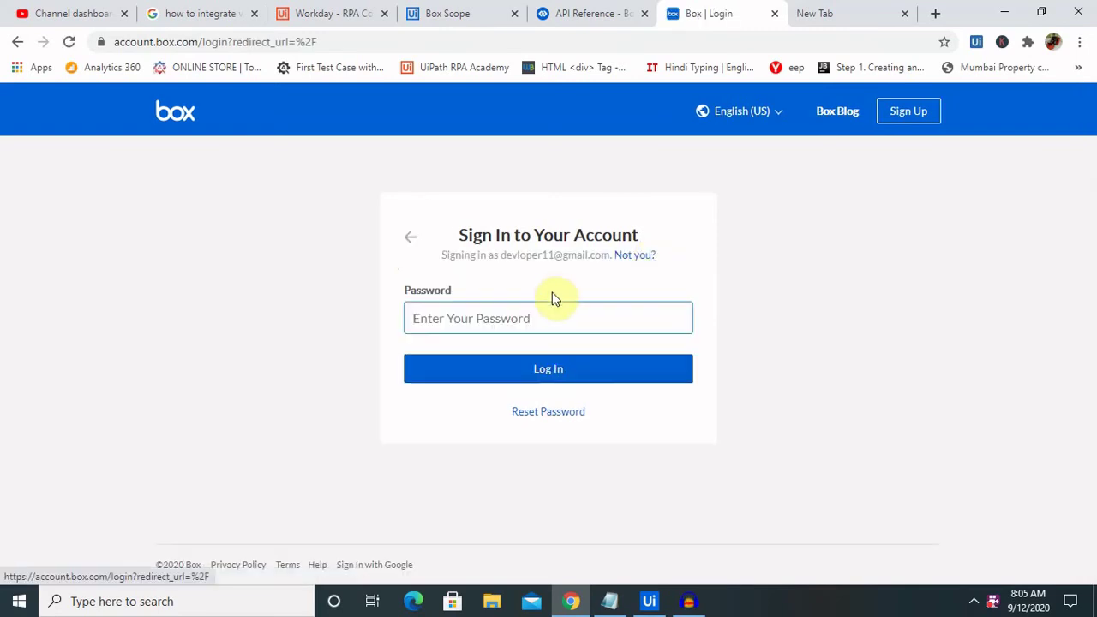
pyautogui.write('******')
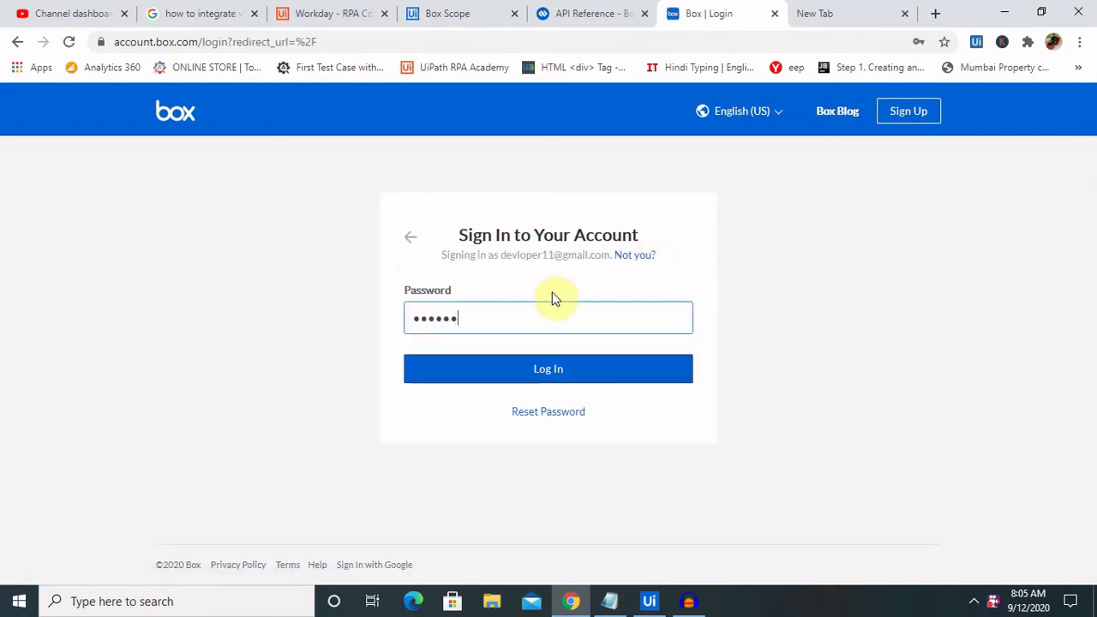
pyautogui.write('*****')
pyautogui.click(555, 381)
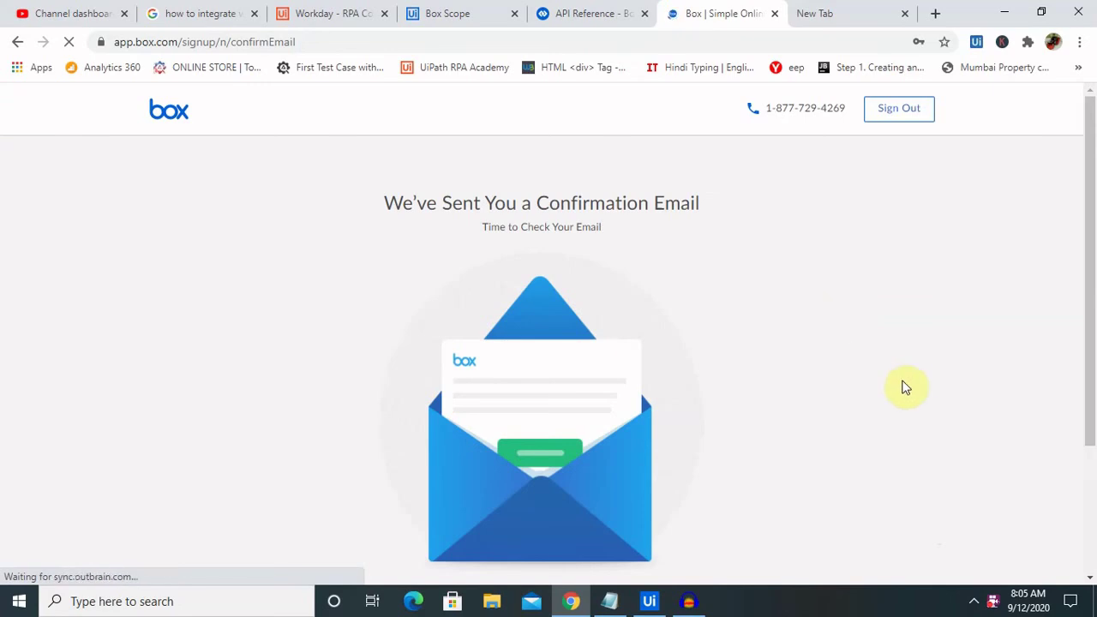
pyautogui.moveTo(1093, 245); pyautogui.dragTo(1089, 166)
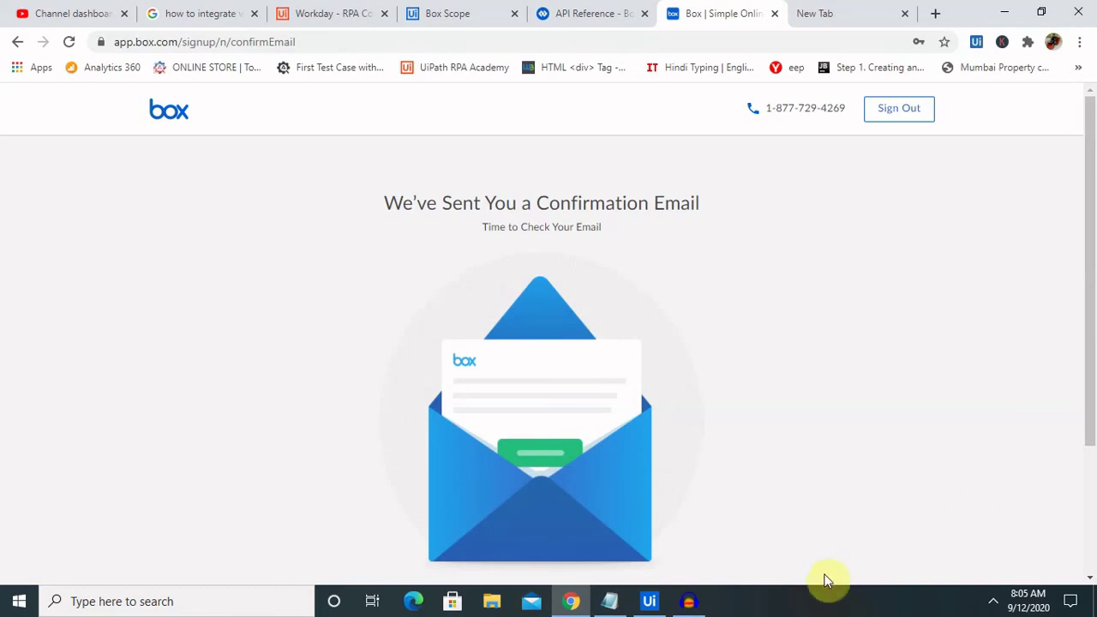
pyautogui.click(992, 603)
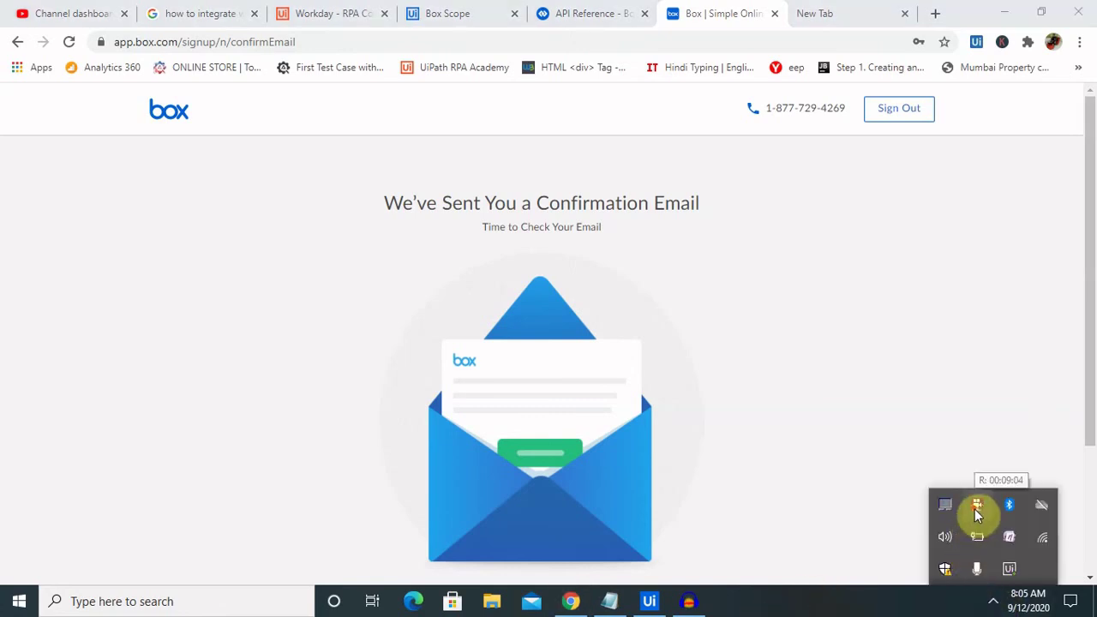
pyautogui.click(975, 507)
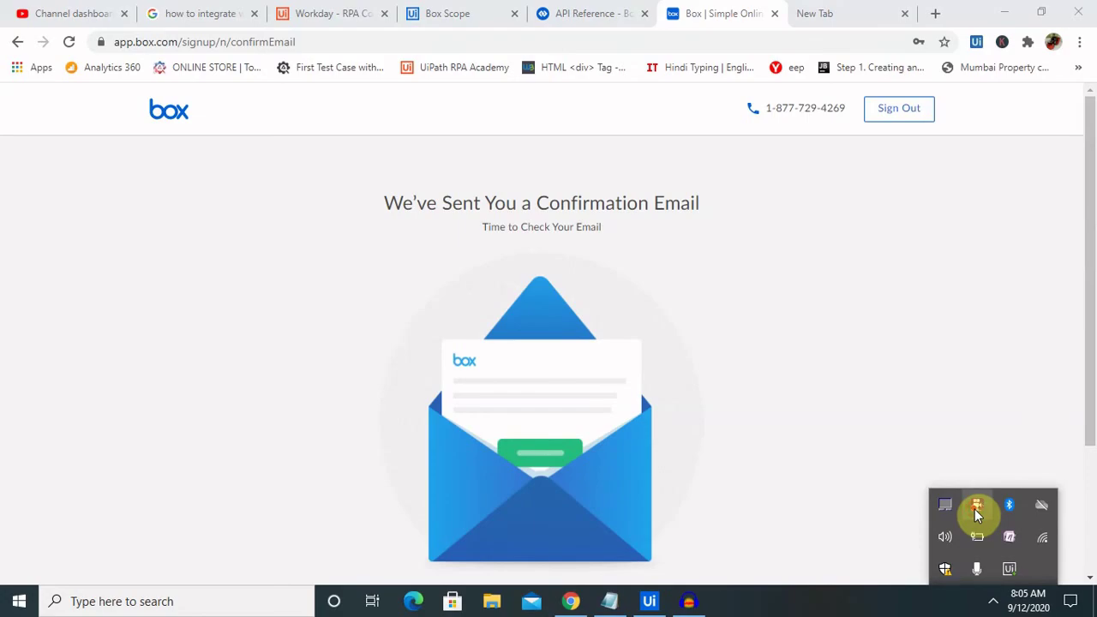